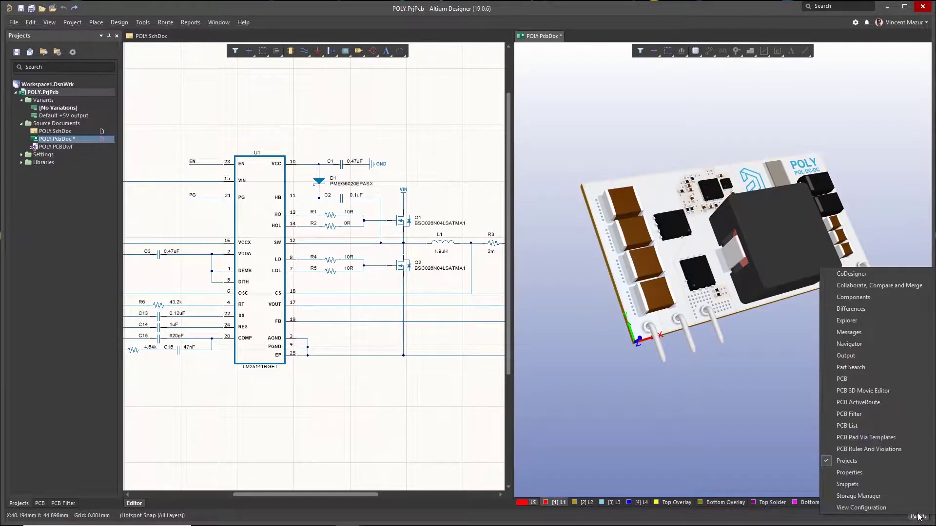
Step: Open the Part Search panel beside the schematic, showing the default Capacitors results
left_click(871, 367)
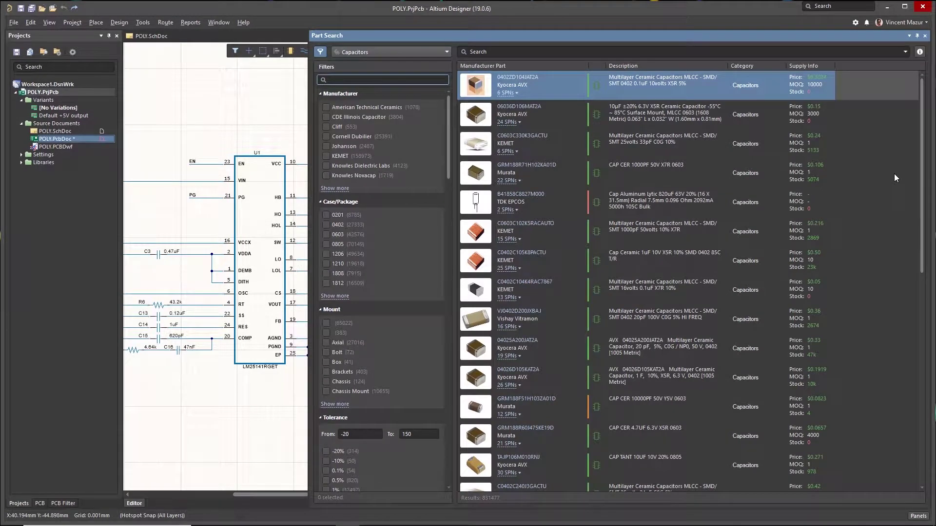
left_click_drag(922, 184, 928, 249)
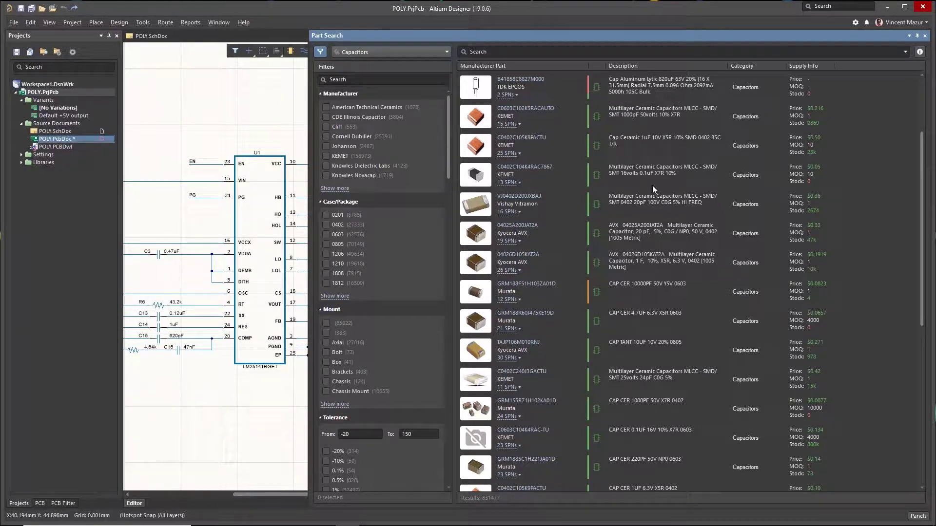
Step: Filter Part Search to Microcontrollers with 24 I/Os from Microchip, keyword 'PIC16f'
left_click(447, 51)
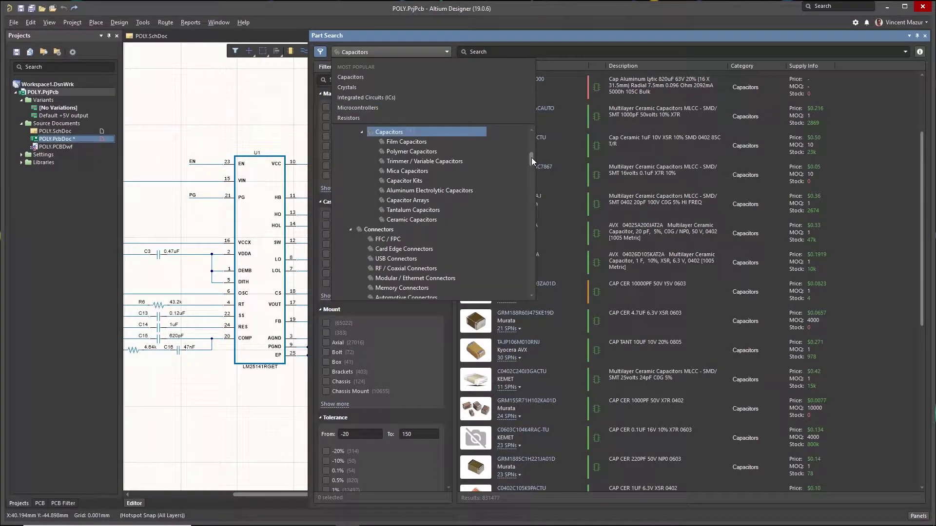
left_click(357, 108)
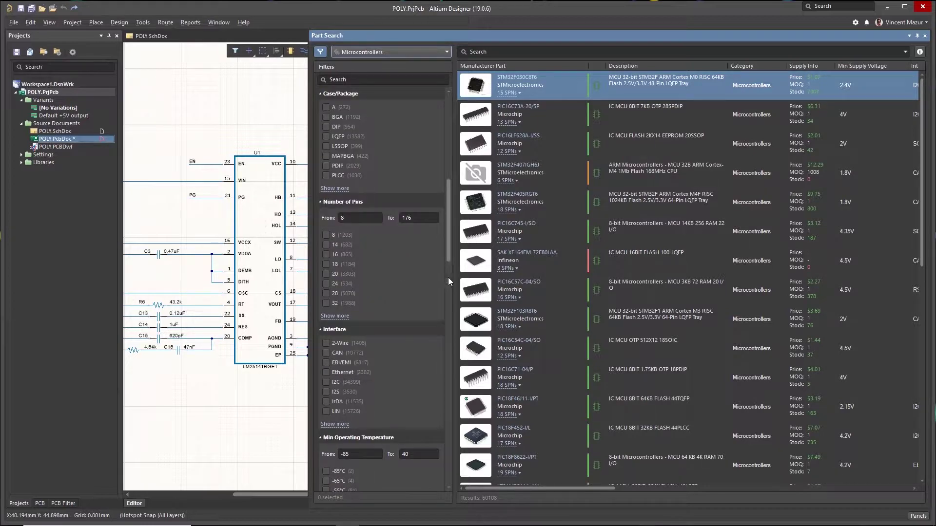
left_click_drag(450, 281, 450, 405)
left_click(333, 450)
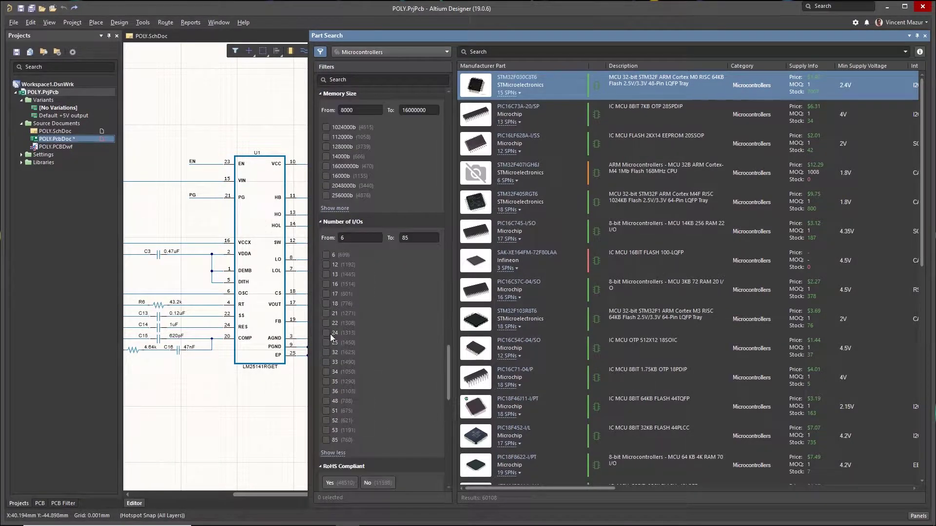
left_click(326, 333)
left_click(327, 400)
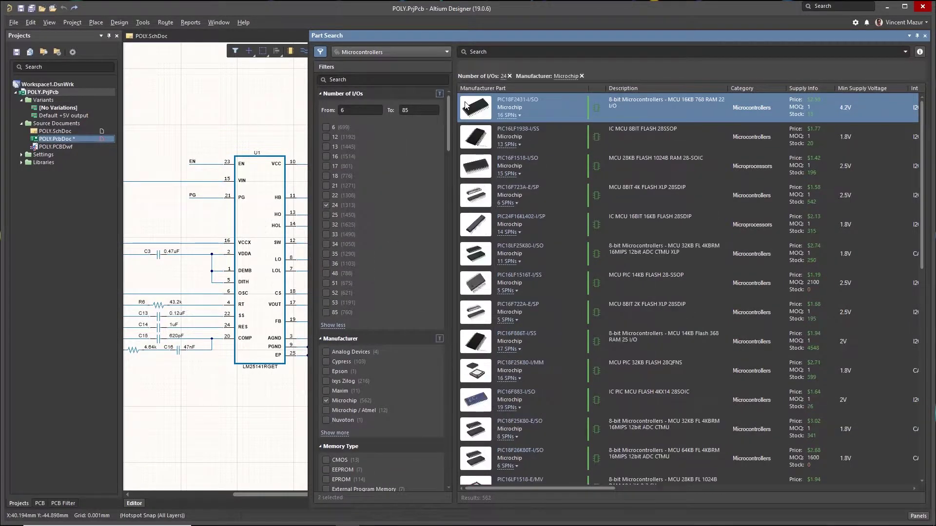
left_click(512, 51)
type("PIC16f")
key("Return")
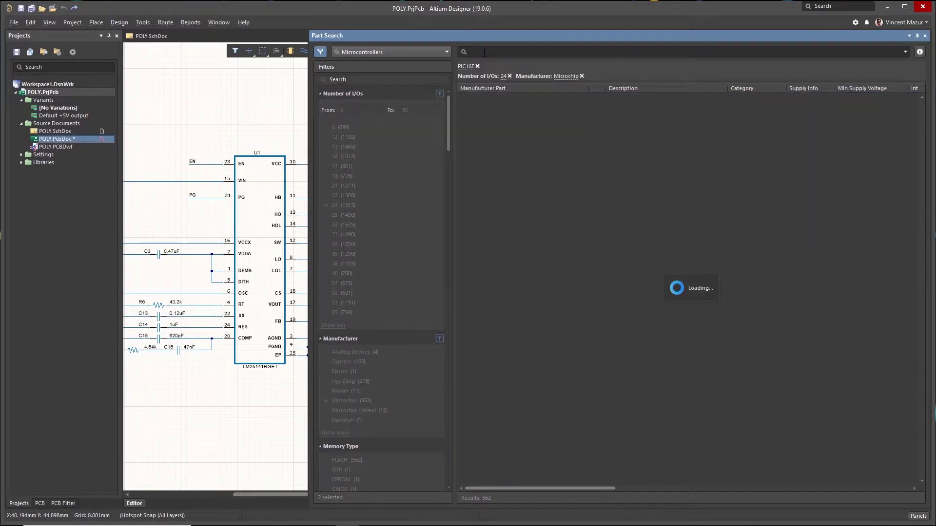
scroll(850, 360, "down", 2)
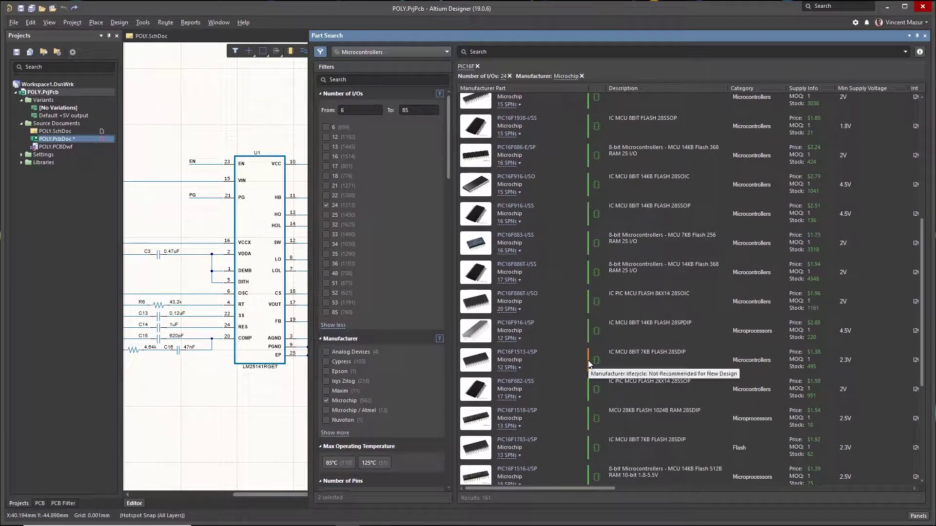
Step: Review the PIC16F1938-I/SS specifications in the Details pane, then hide them
left_click(614, 127)
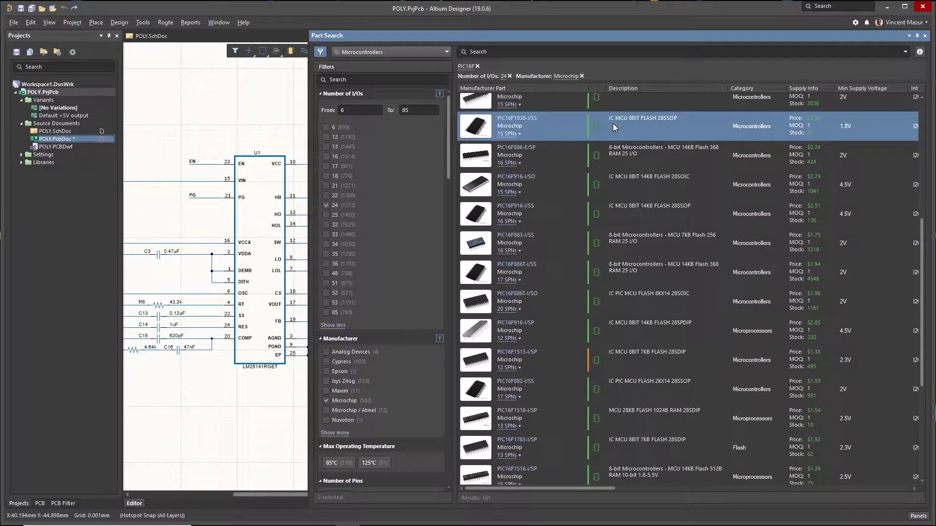
left_click(920, 52)
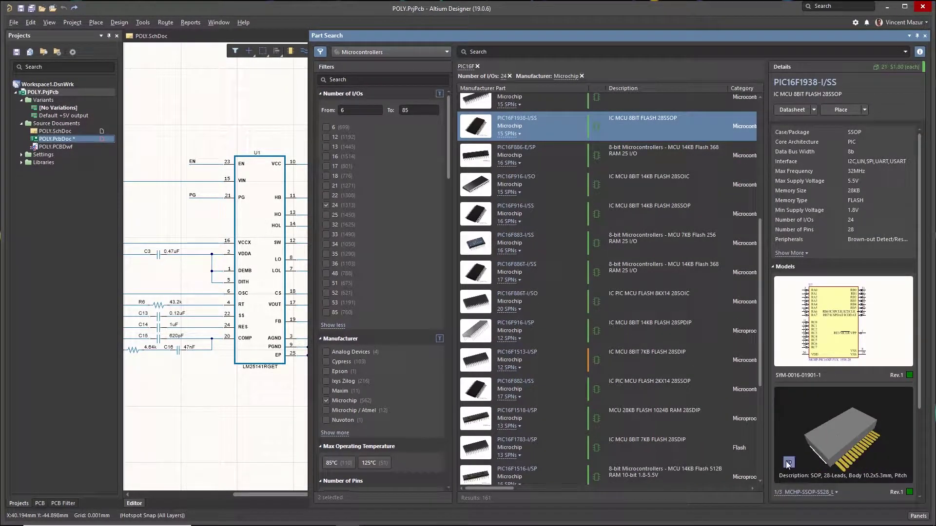
left_click(920, 52)
Step: Check PIC16F886T-I/SS supplier pricing and specifications, and view its Microchip datasheet
left_click(574, 160)
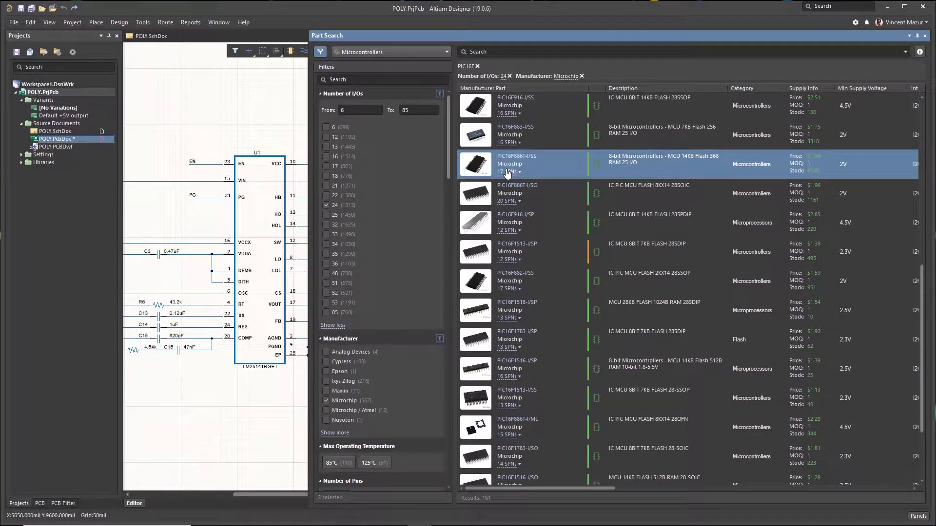
left_click(507, 174)
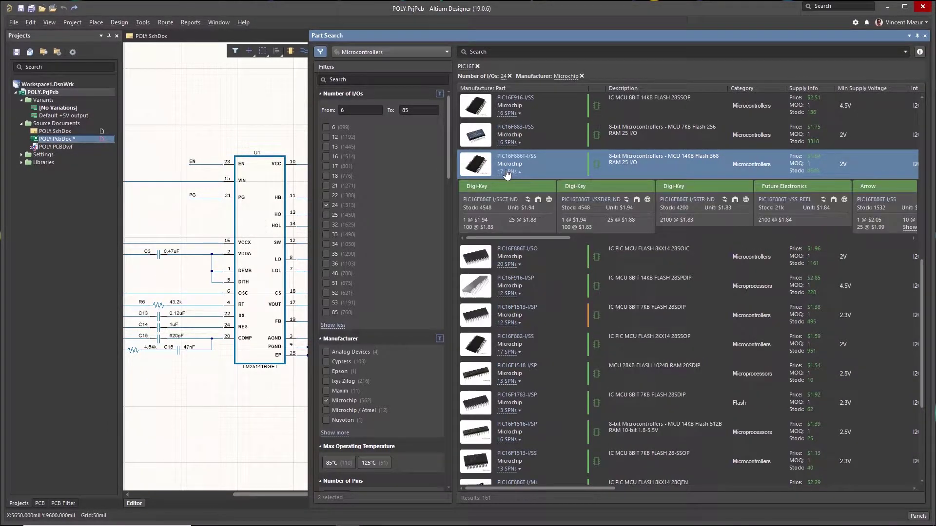
mouse_move(518, 238)
left_mouse_down()
mouse_move(631, 236)
mouse_move(560, 234)
left_mouse_up()
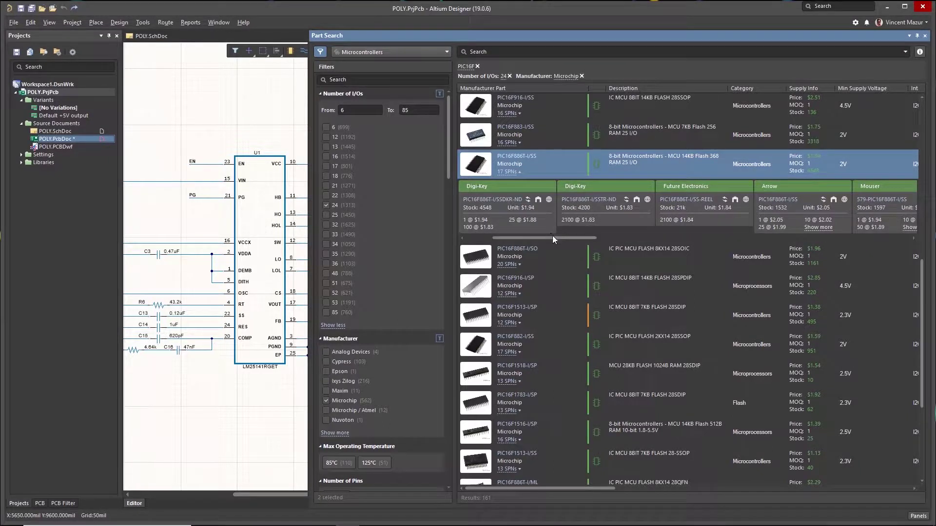
left_click(920, 51)
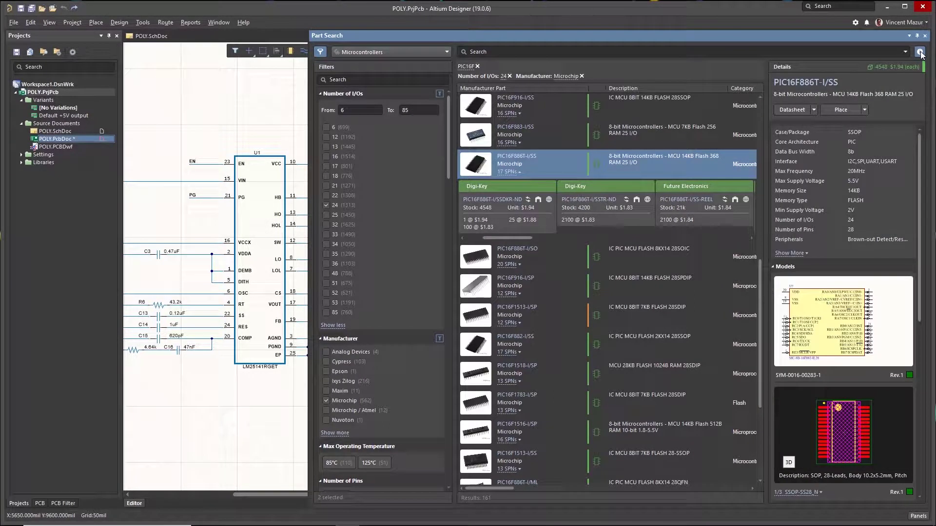
left_click(814, 110)
left_click(807, 120)
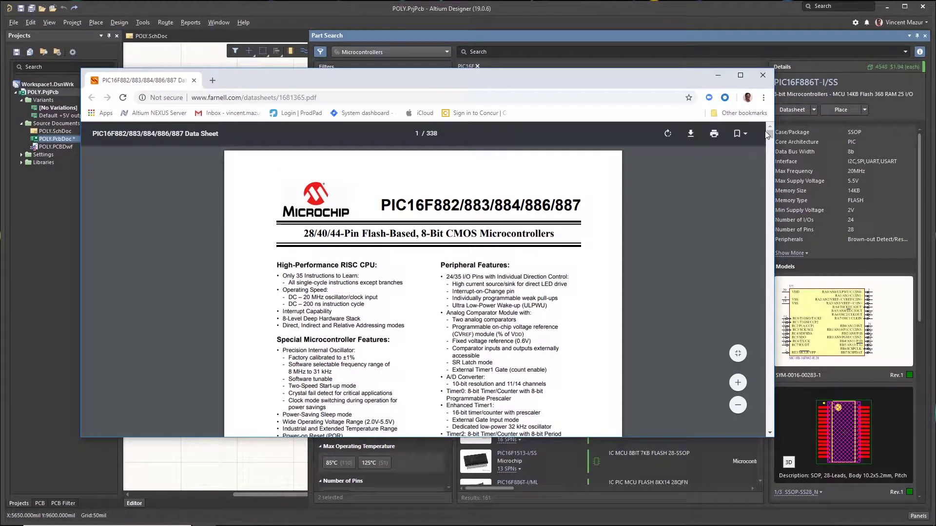
left_click_drag(769, 131, 768, 139)
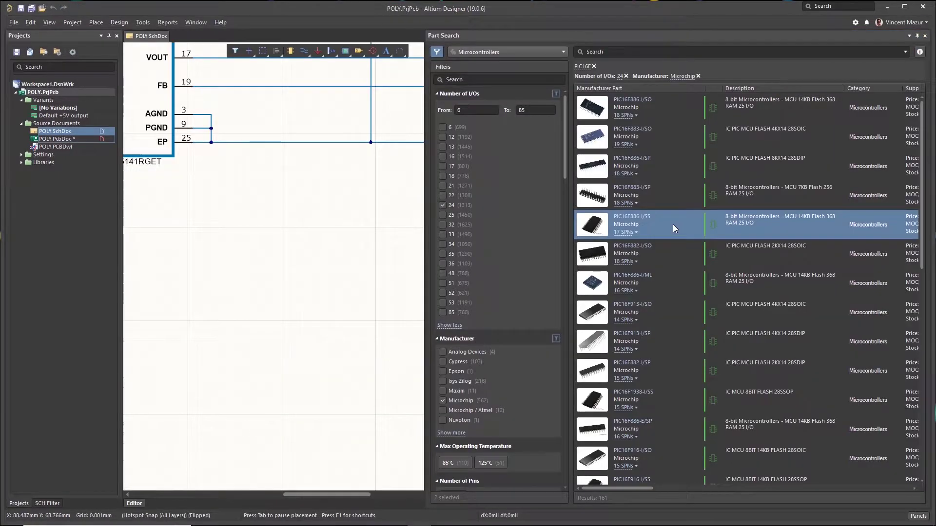
Step: Place a single PIC16F886-I/SS symbol (U?) below the existing POLY schematic circuit
right_click(673, 229)
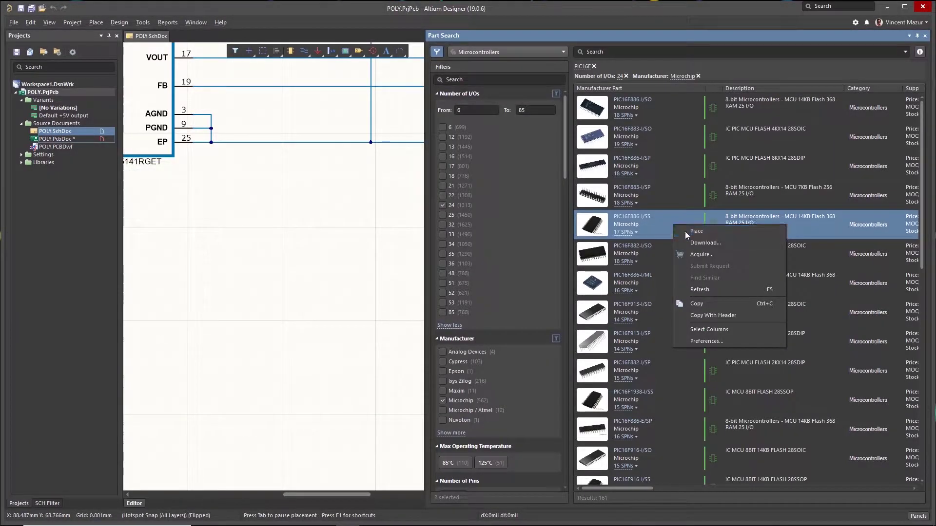
left_click(685, 232)
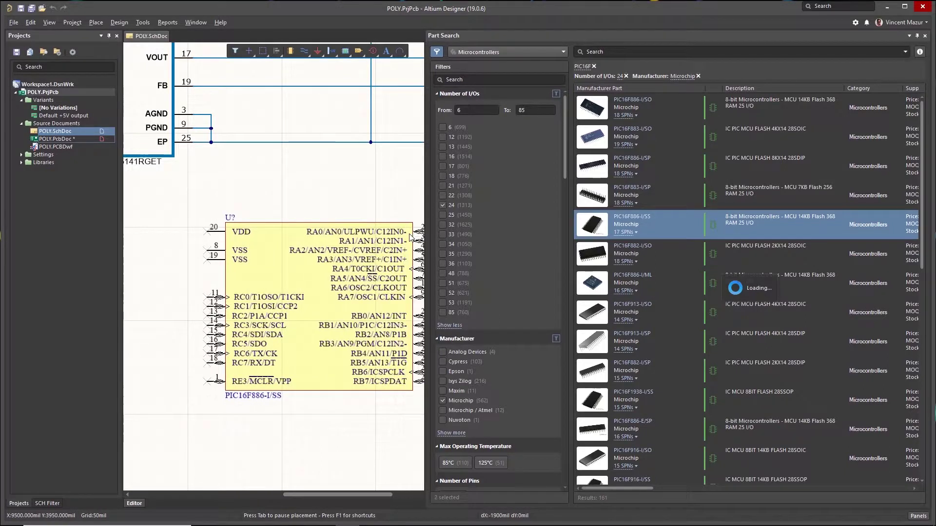
left_click(390, 238)
key("Escape")
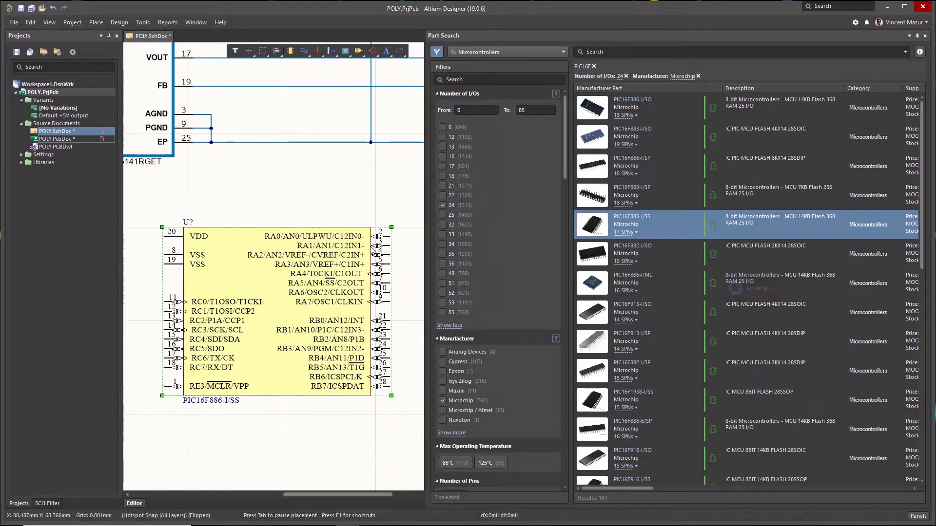